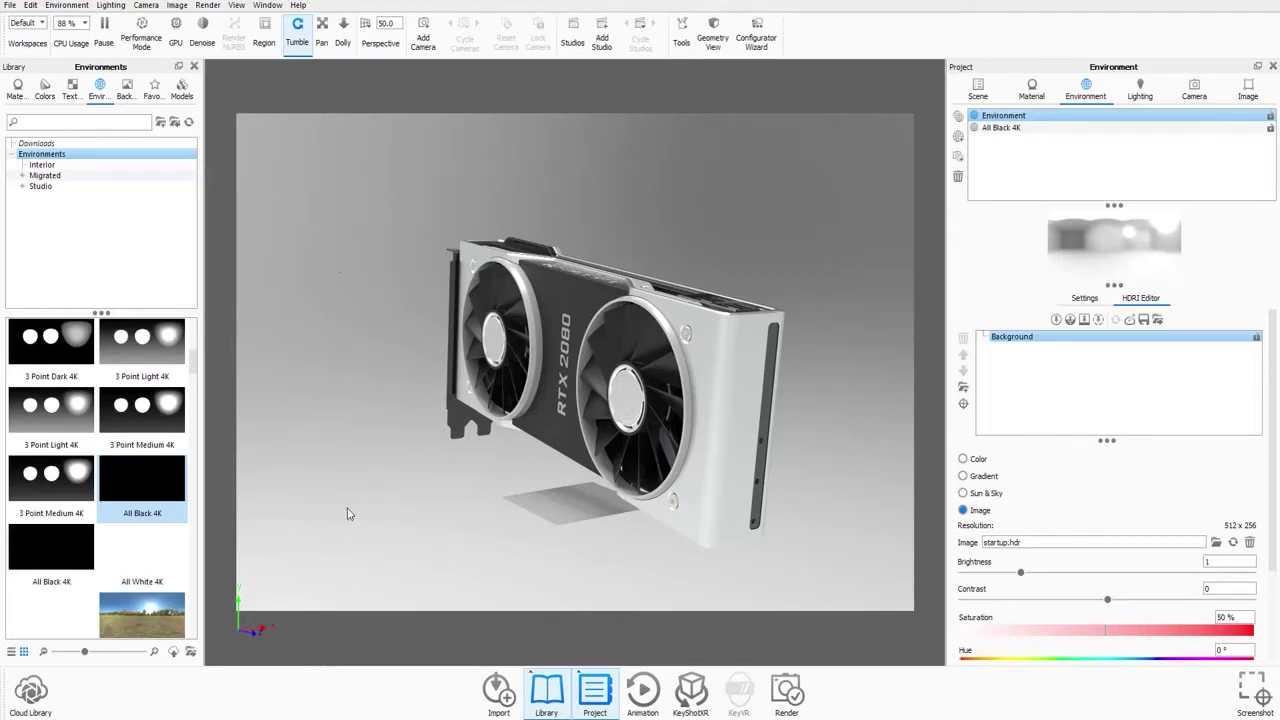
- Add All Black 4K to the project environments, delete the duplicate, and make the remaining copy active
left_click_drag(138, 482, 1046, 153)
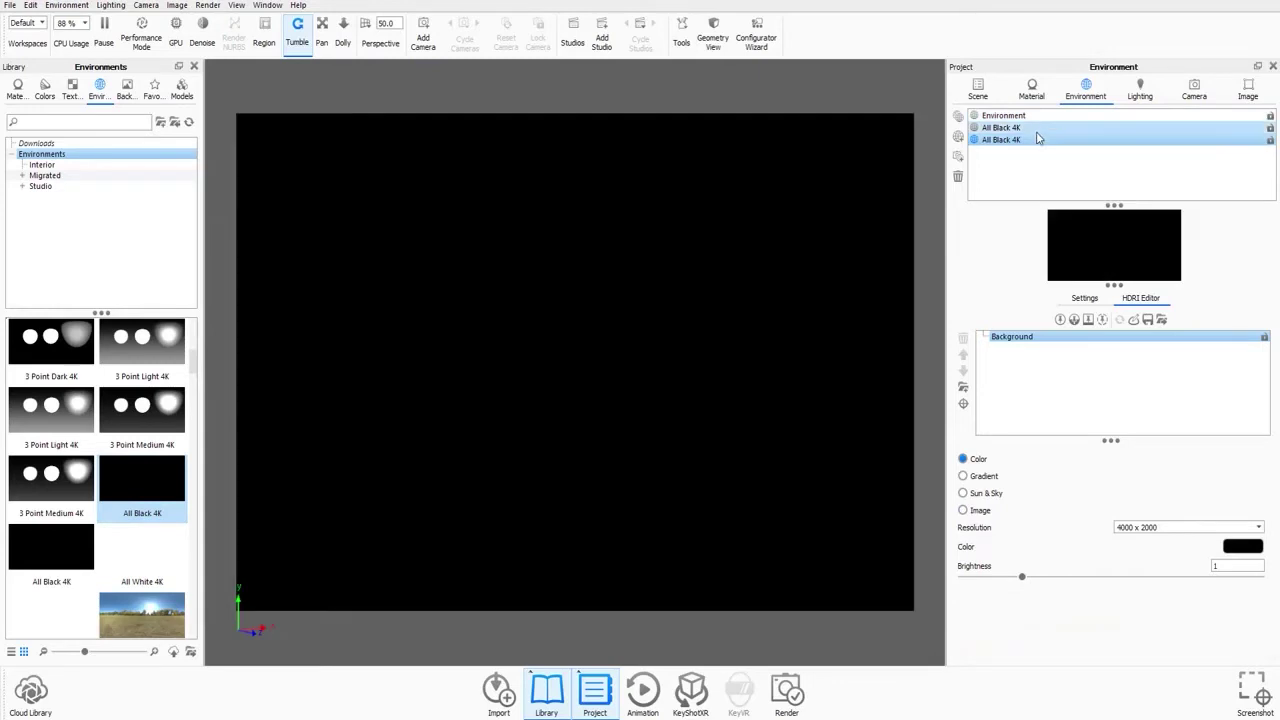
left_click(1041, 128)
left_click(959, 178)
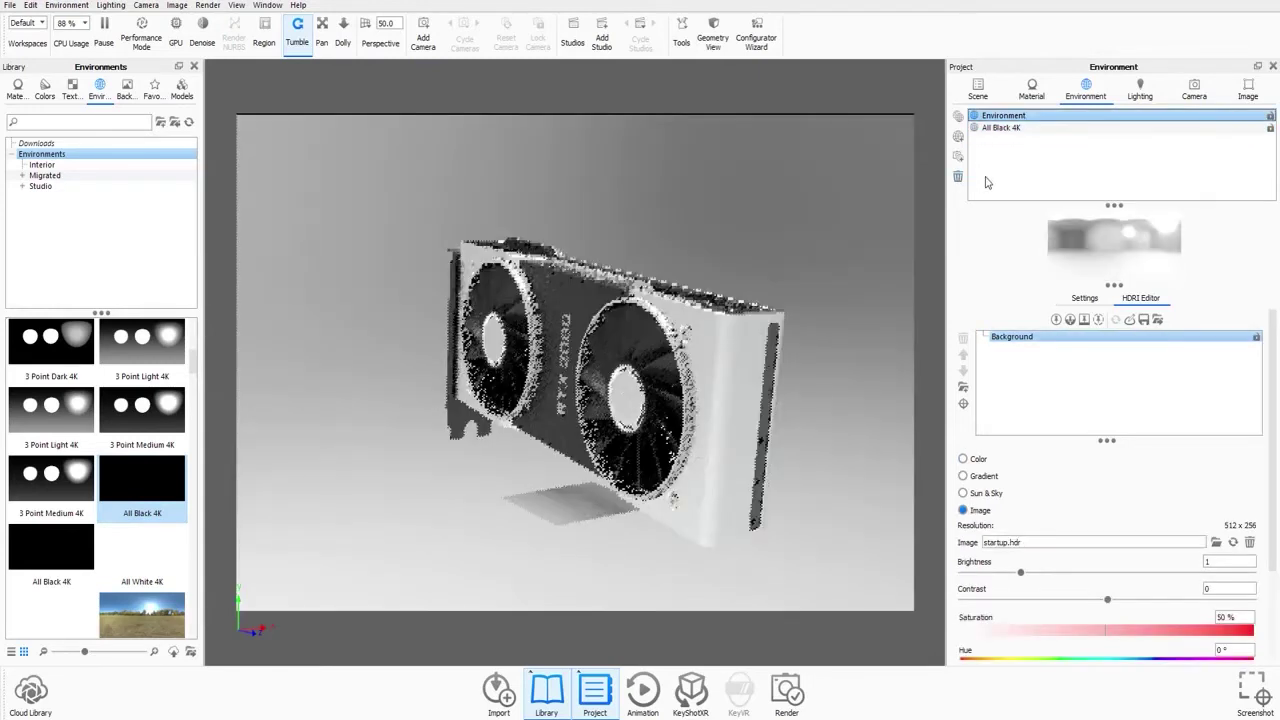
left_click(1040, 129)
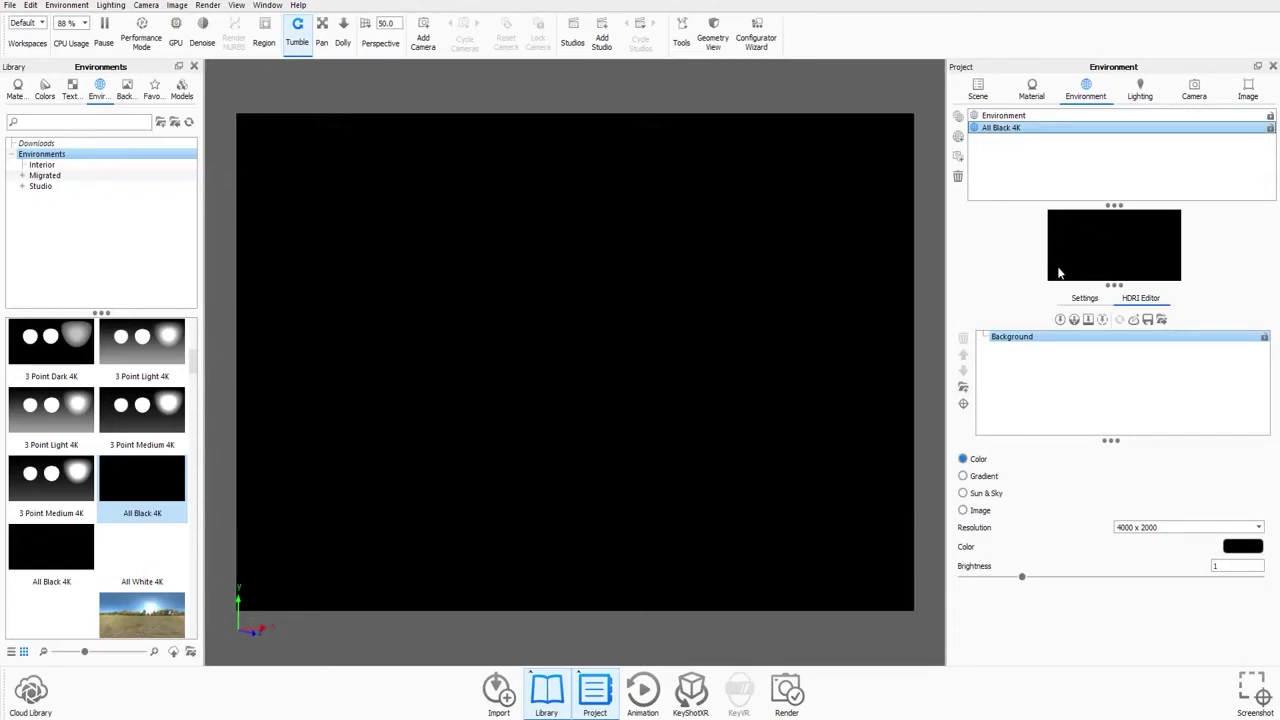
- Set the environment Background to a white Color and switch to the HDRI Editor
left_click(1085, 298)
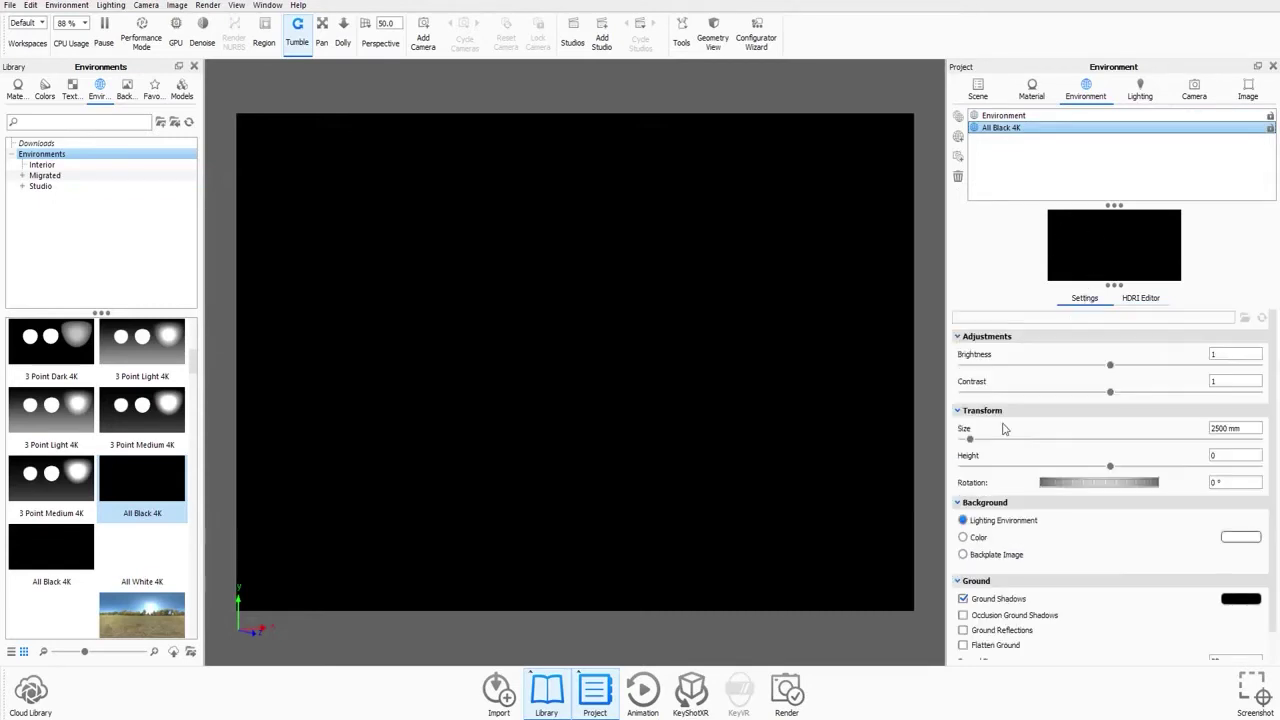
left_click(972, 541)
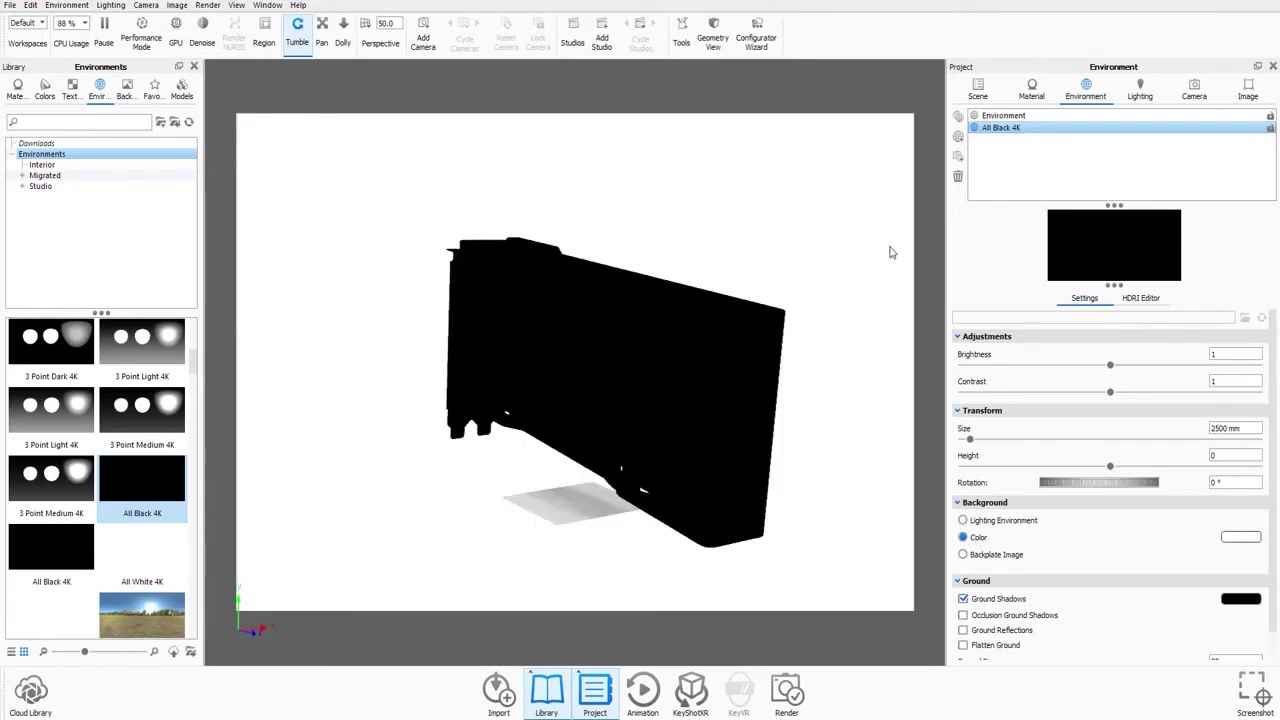
left_click(1145, 299)
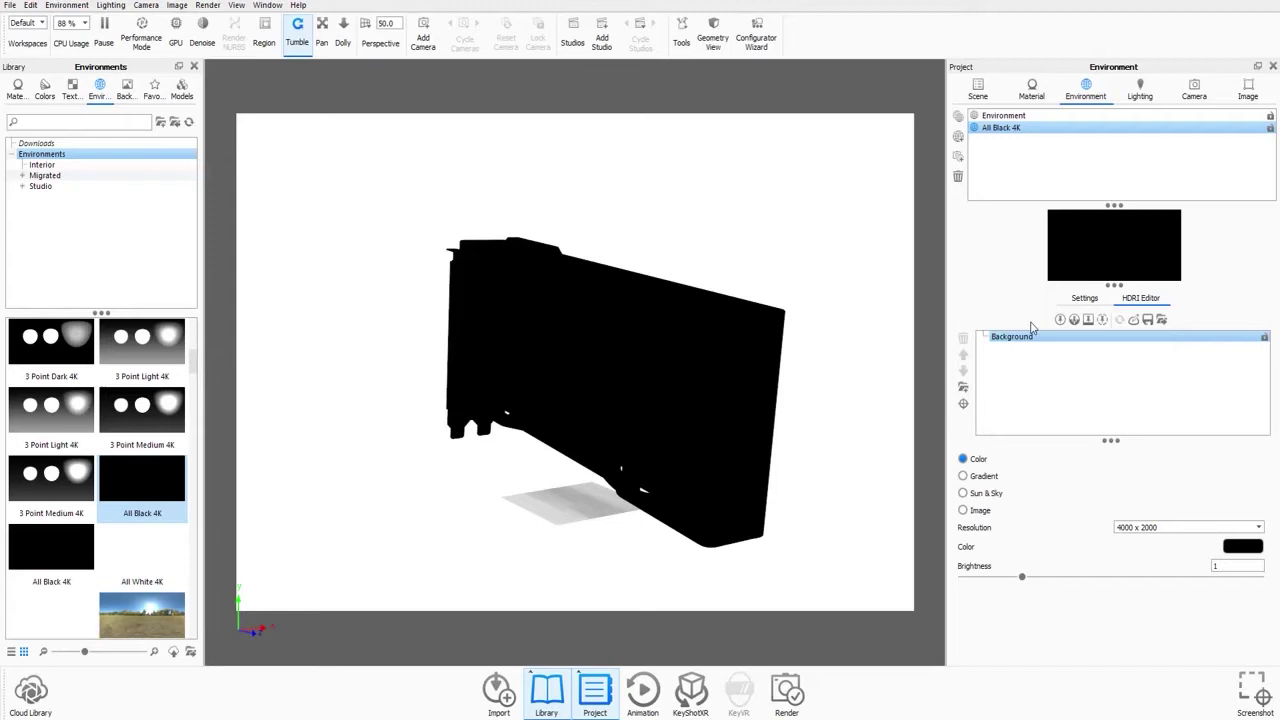
- Add Pin #1 and drag it toward the HDRI's right edge to highlight the card's face
left_click(1060, 320)
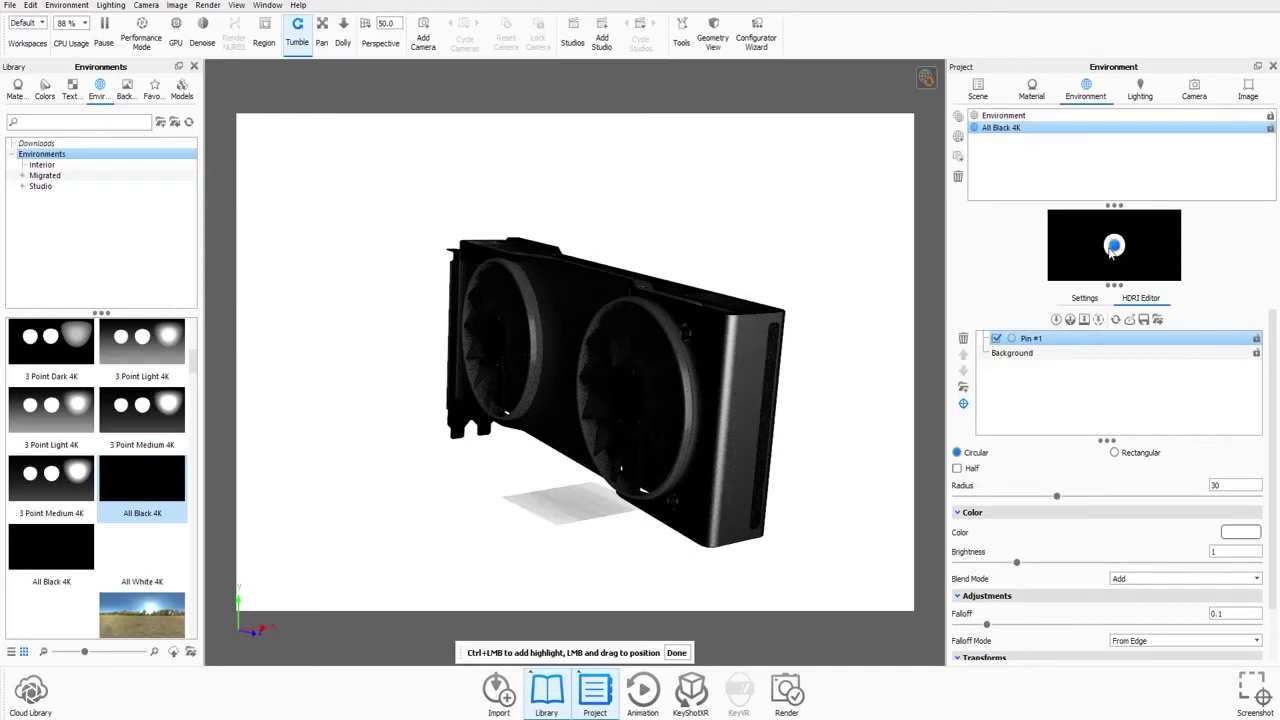
left_click_drag(1116, 250, 1172, 250)
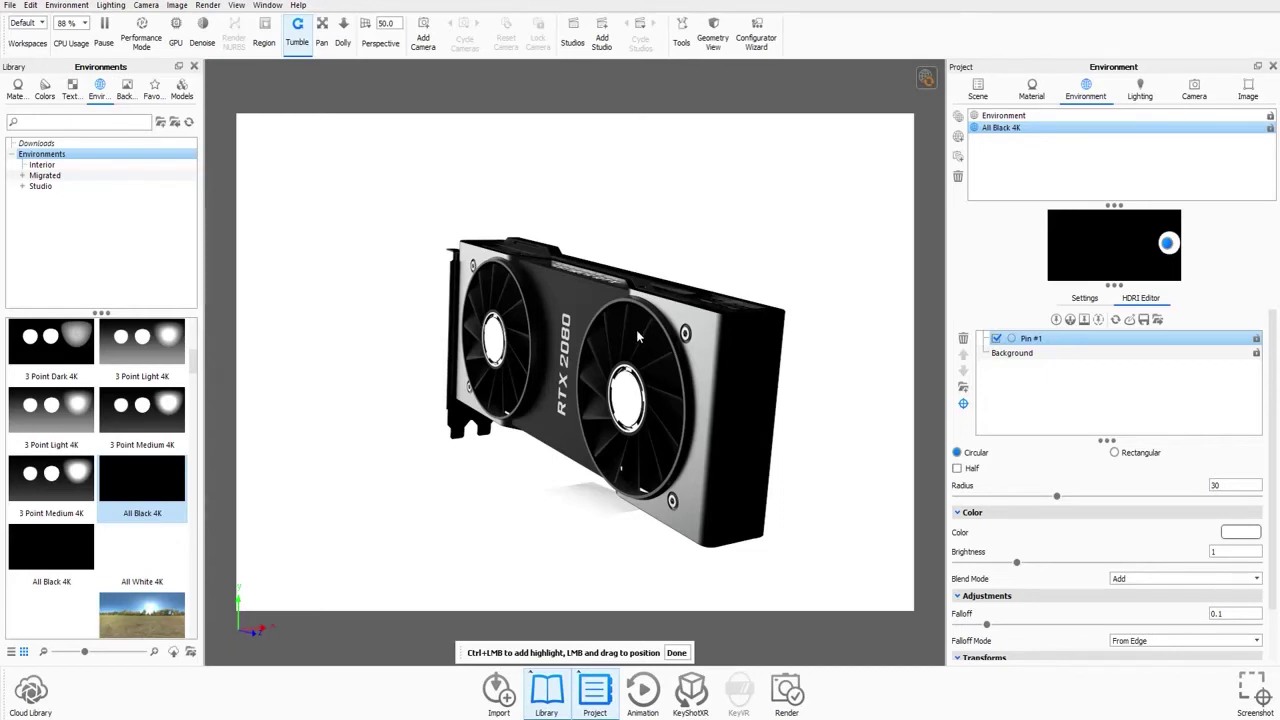
- Create Pin #2 at azimuth 179.236° and elevation -49.645°
left_click(658, 380, "ctrl")
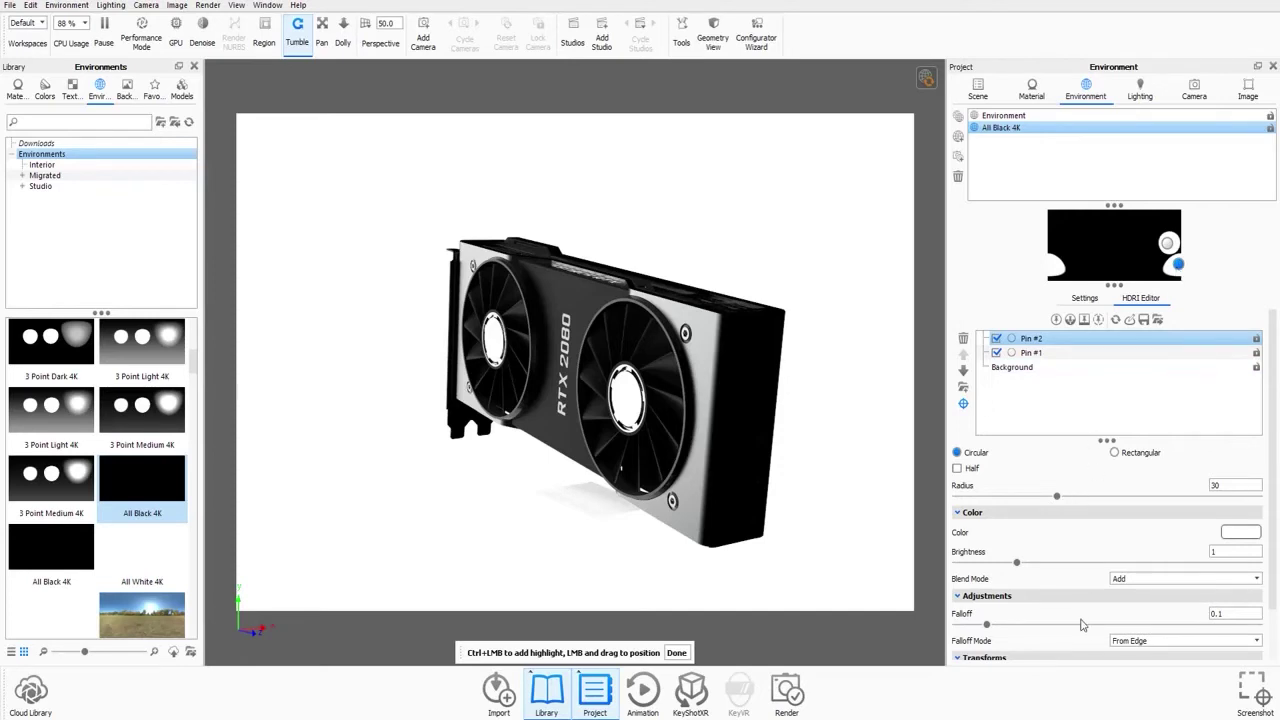
scroll(1084, 630, "down", 1)
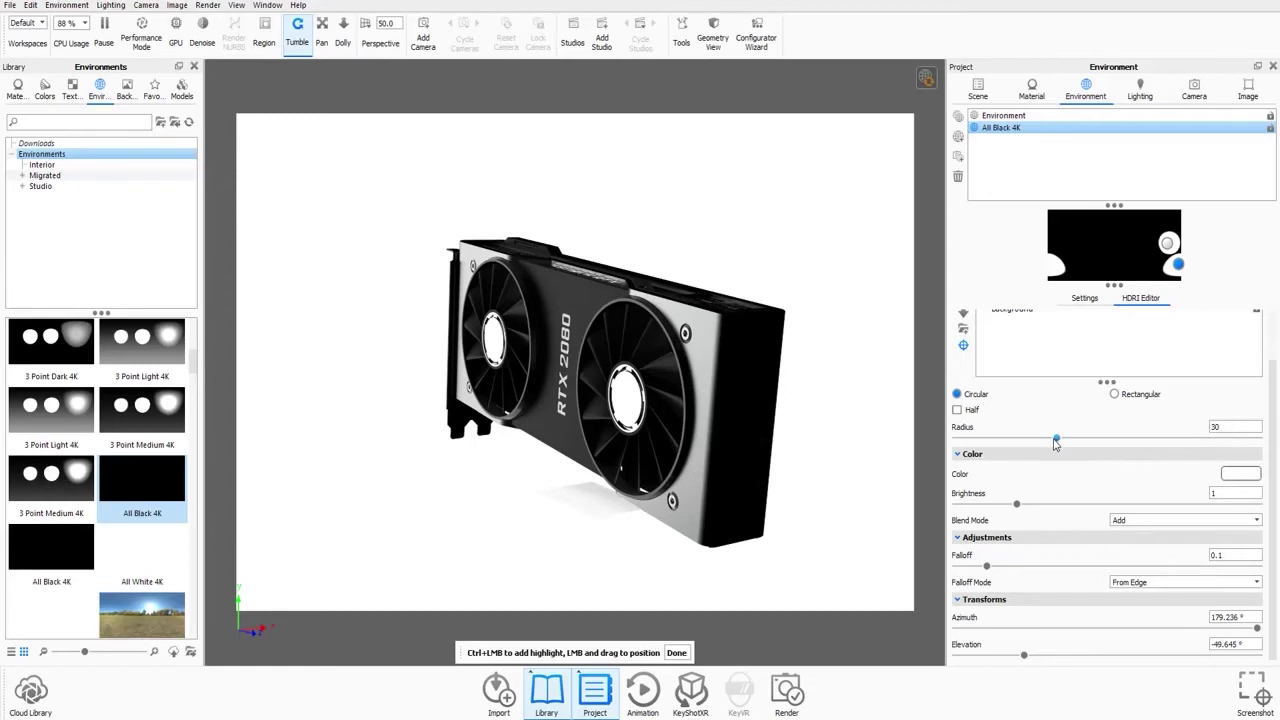
- Give Pin #2 radius 37.89, brightness 1.73, falloff 0.308, azimuth 155.16° and elevation -46.08°
left_click_drag(1055, 441, 1083, 447)
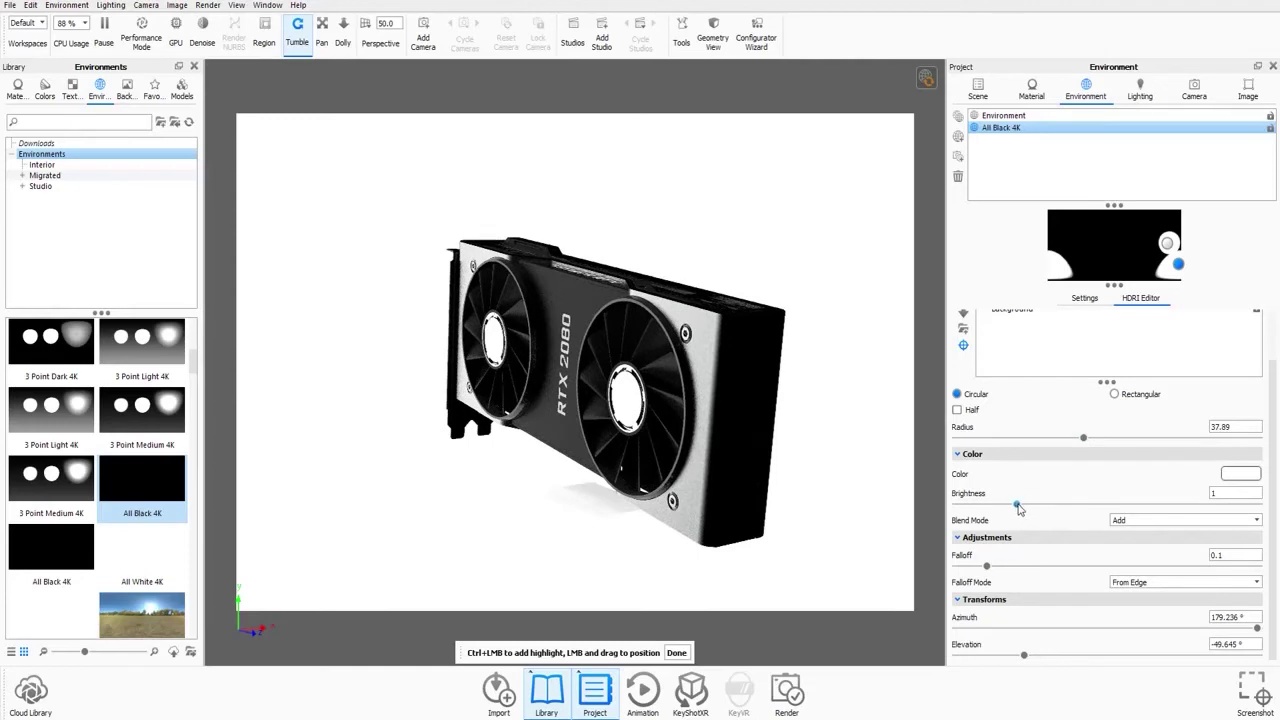
left_click_drag(1017, 504, 1063, 507)
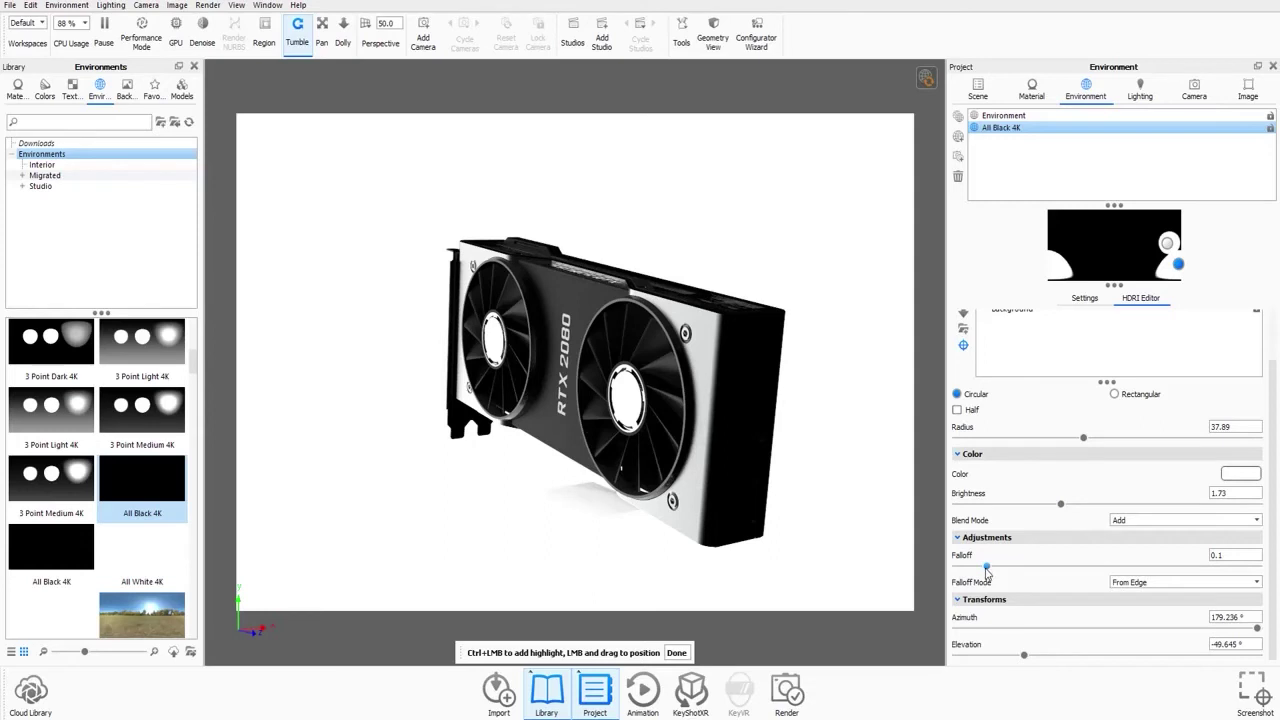
left_click_drag(986, 570, 1049, 572)
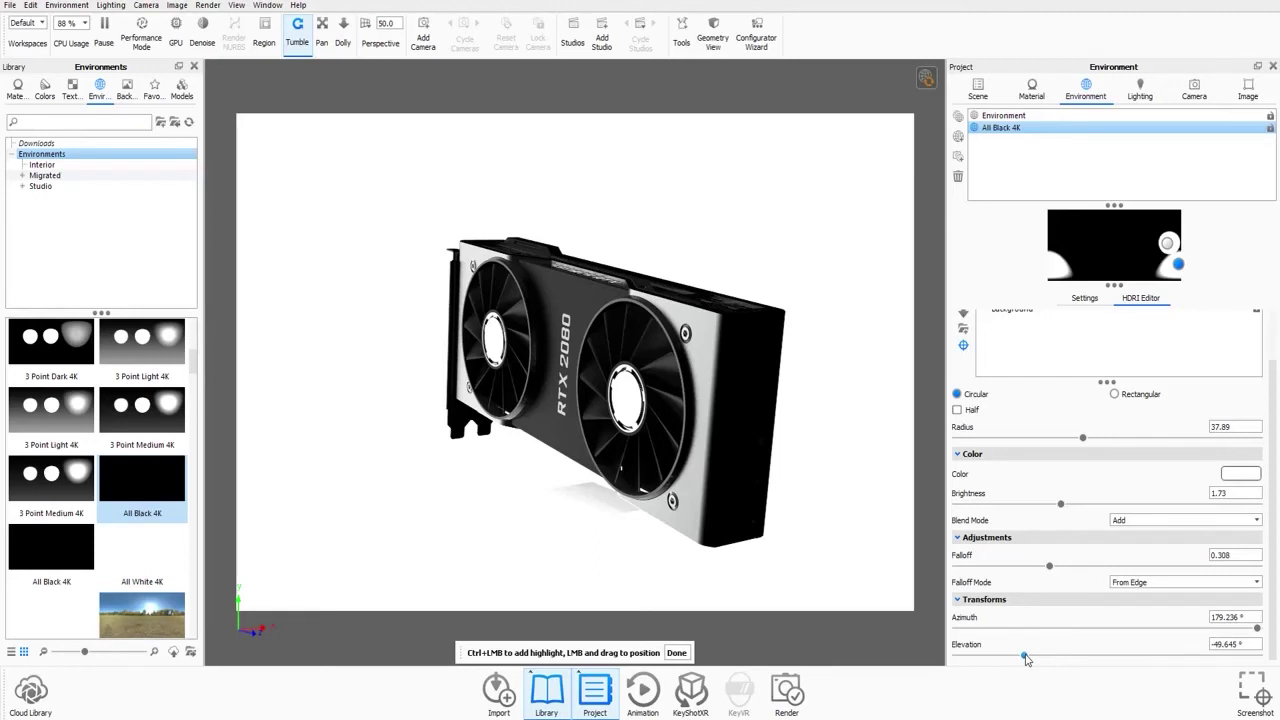
mouse_move(1025, 658)
left_mouse_down()
mouse_move(1062, 660)
mouse_move(1033, 660)
left_mouse_up()
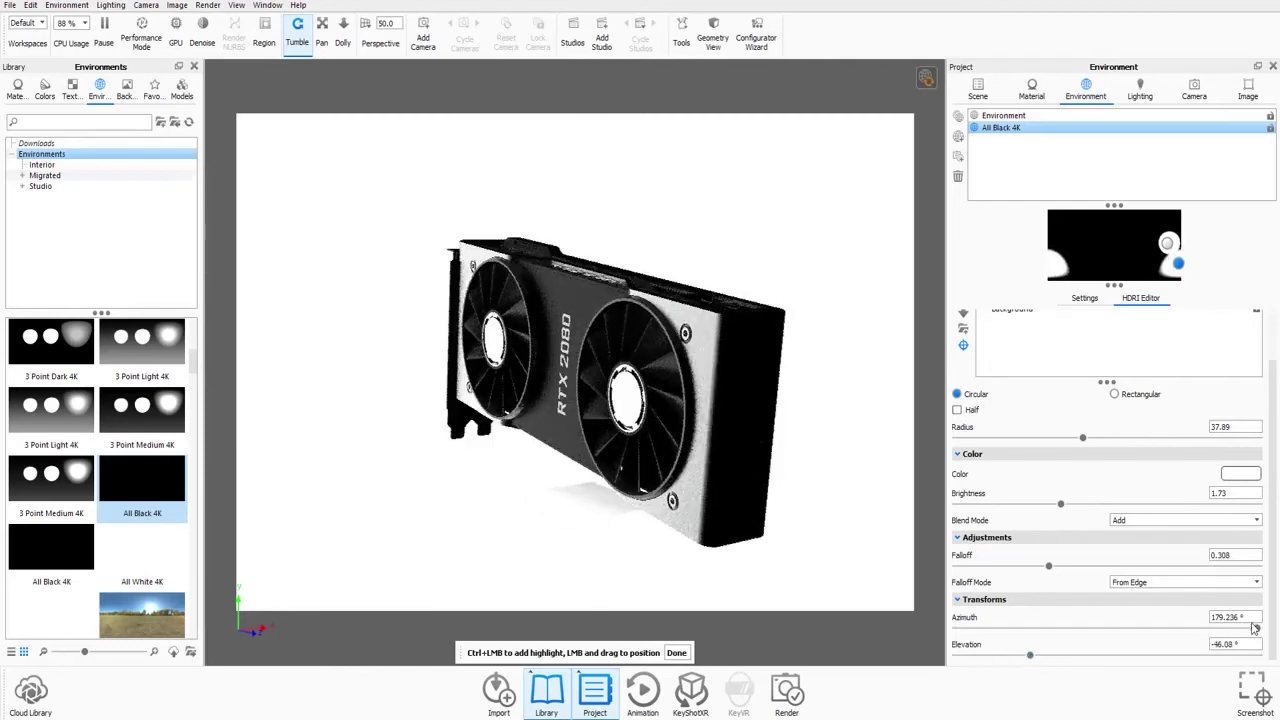
mouse_move(1255, 633)
left_mouse_down()
mouse_move(1213, 633)
mouse_move(1237, 632)
left_mouse_up()
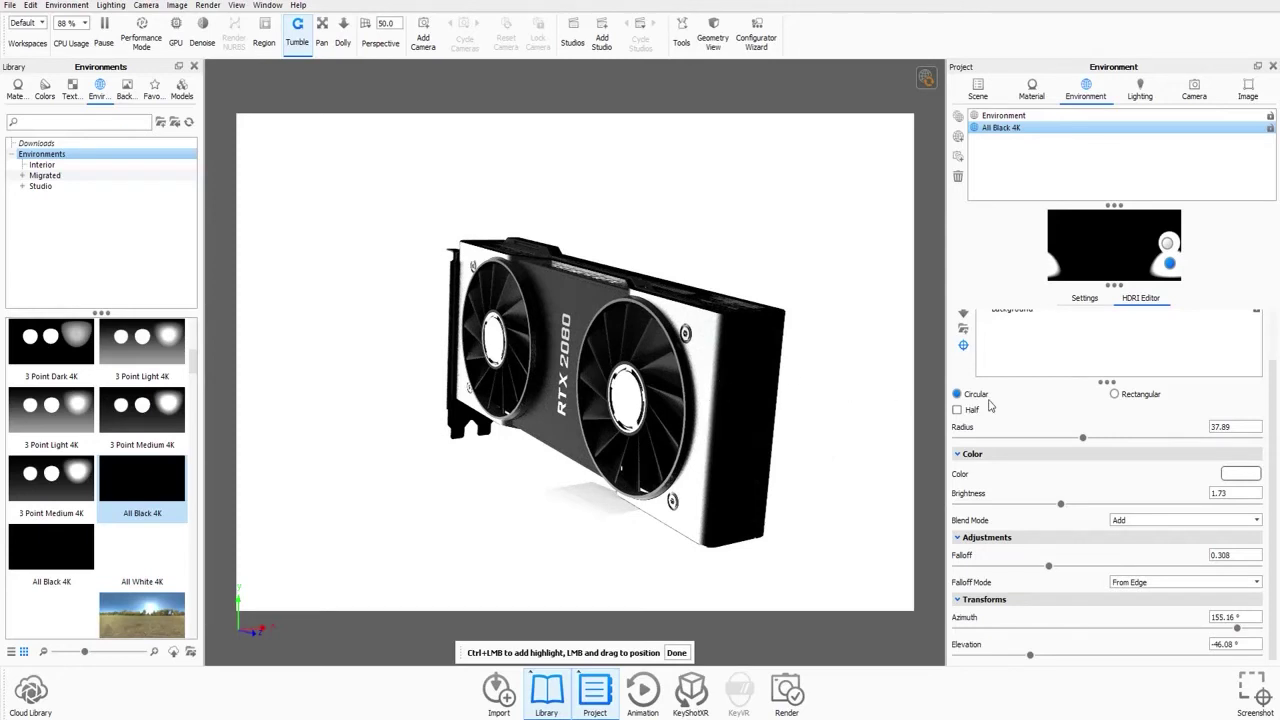
- Add Gradient Pin #1 and drag it left in the HDRI preview
scroll(990, 402, "up", 3)
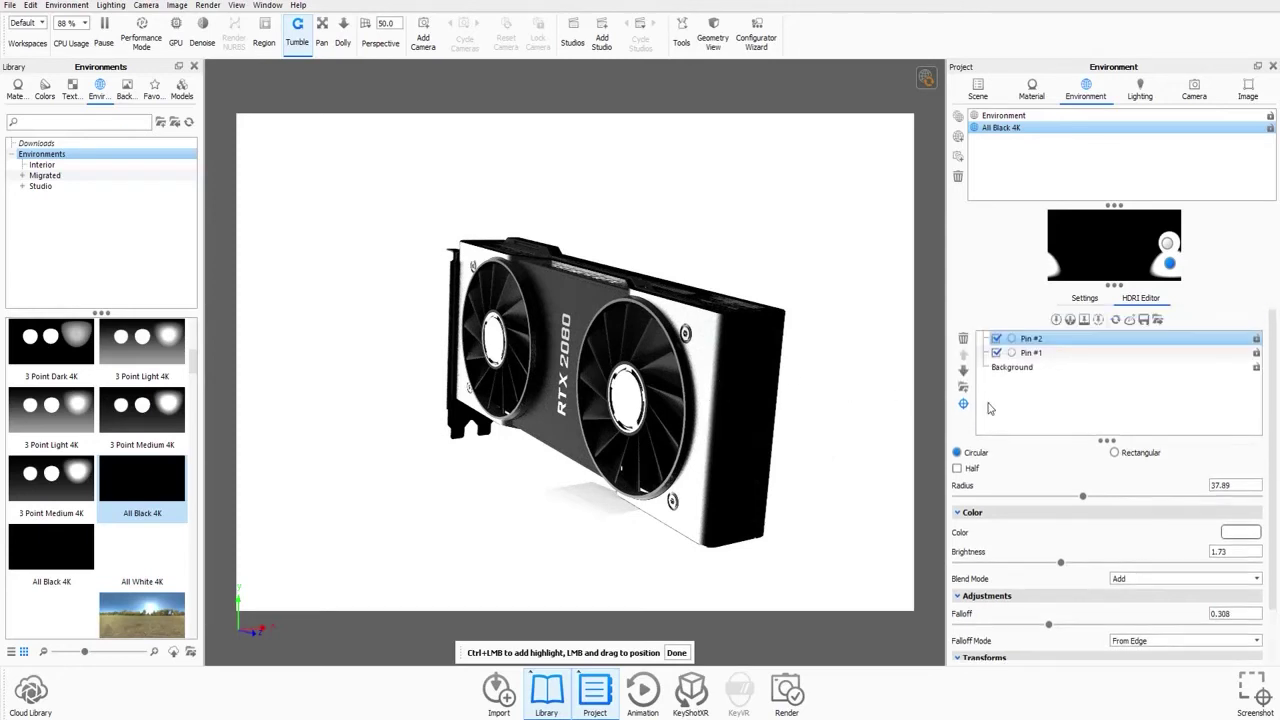
left_click(1069, 320)
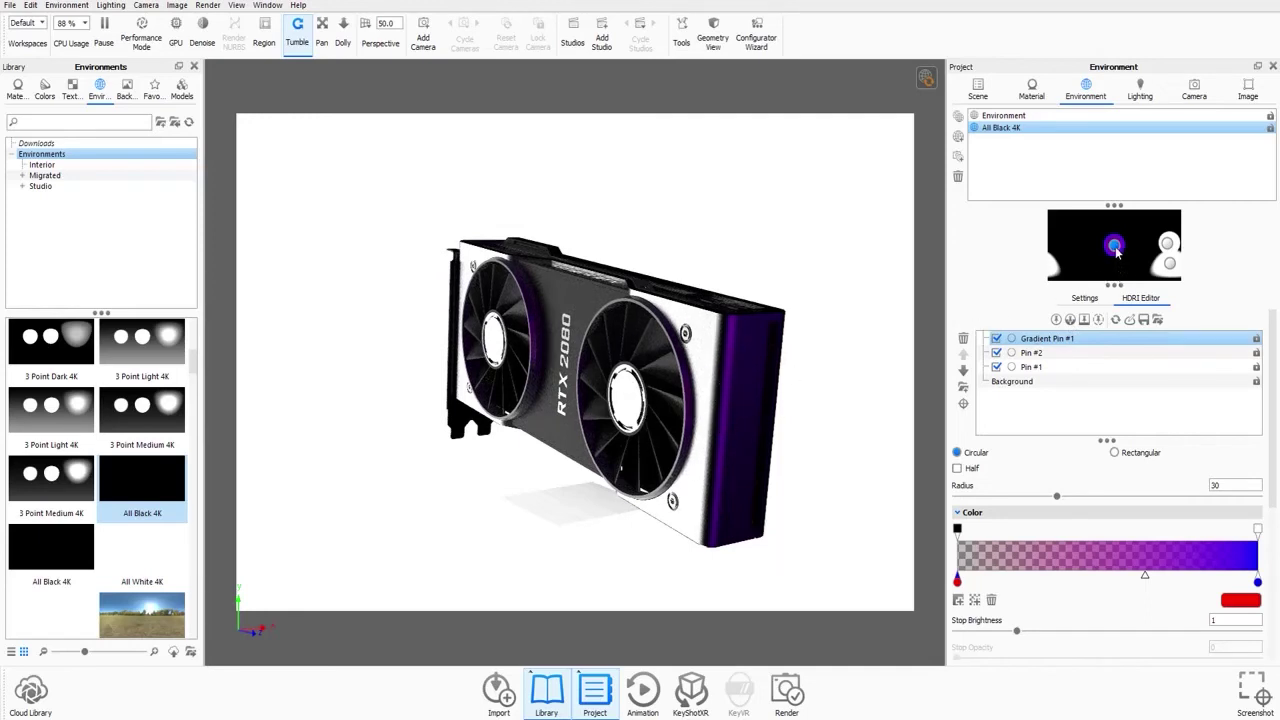
mouse_move(1116, 252)
left_mouse_down()
mouse_move(1050, 243)
mouse_move(1106, 244)
left_mouse_up()
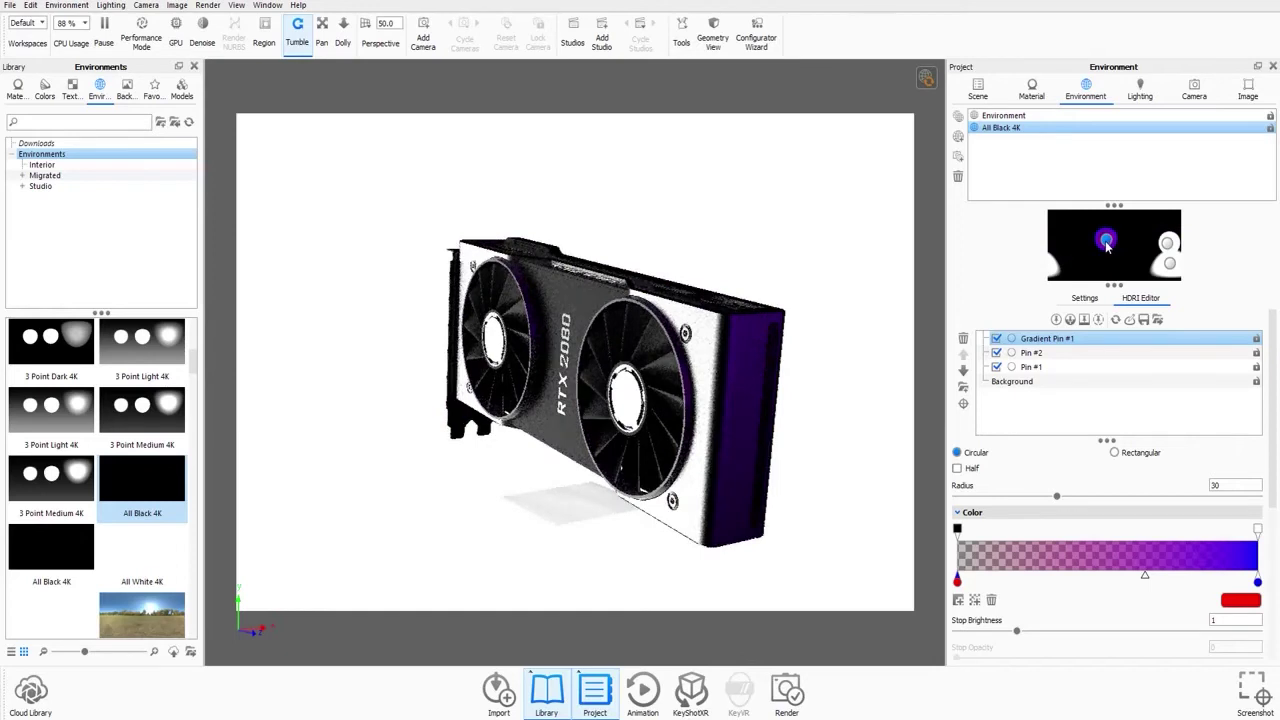
- With Set Highlight, Ctrl+click two spots on the card to add Gradient Pins #2 and #3
left_click(963, 406)
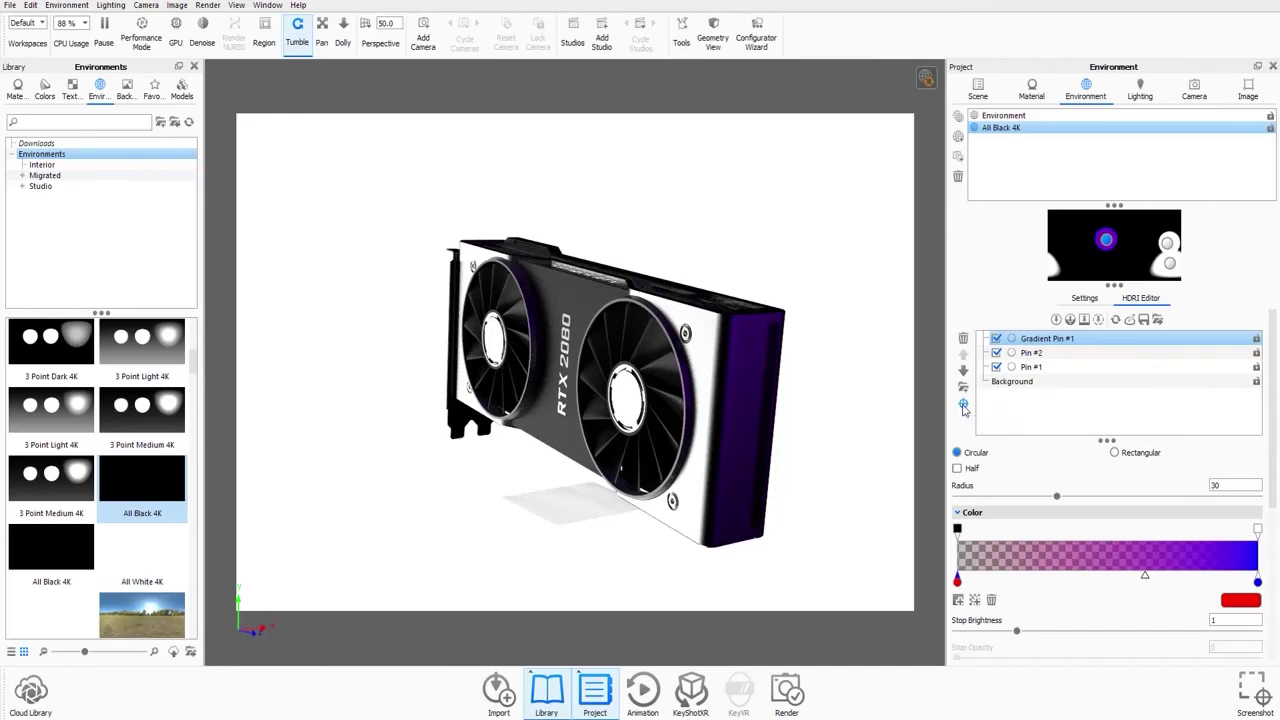
left_click(567, 337, "ctrl")
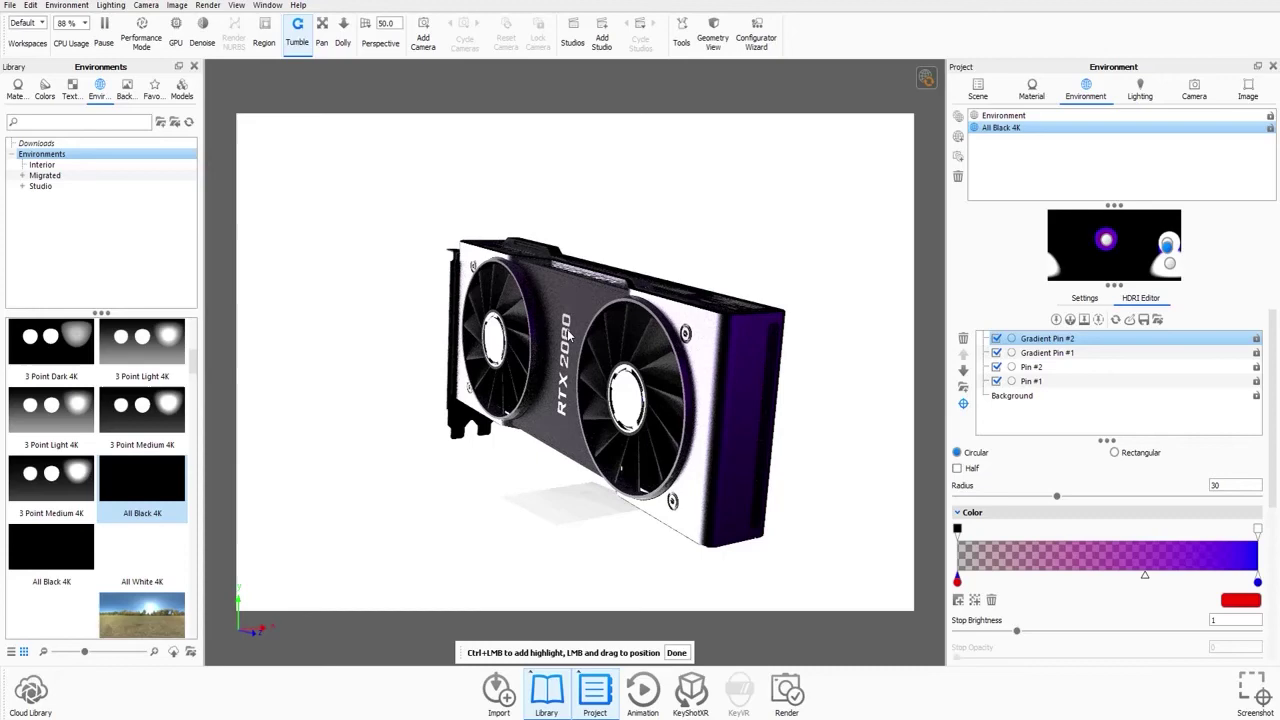
left_click(687, 297, "ctrl")
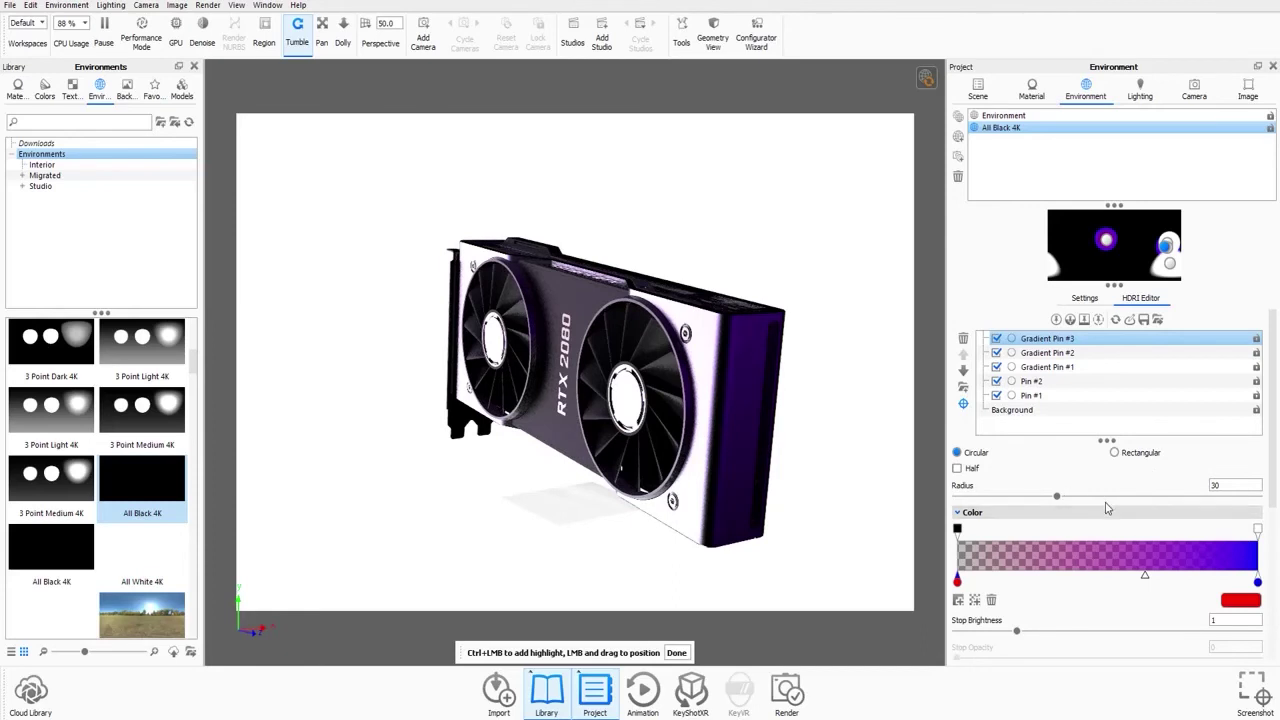
scroll(1105, 504, "down", 2)
scroll(1089, 505, "down", 1)
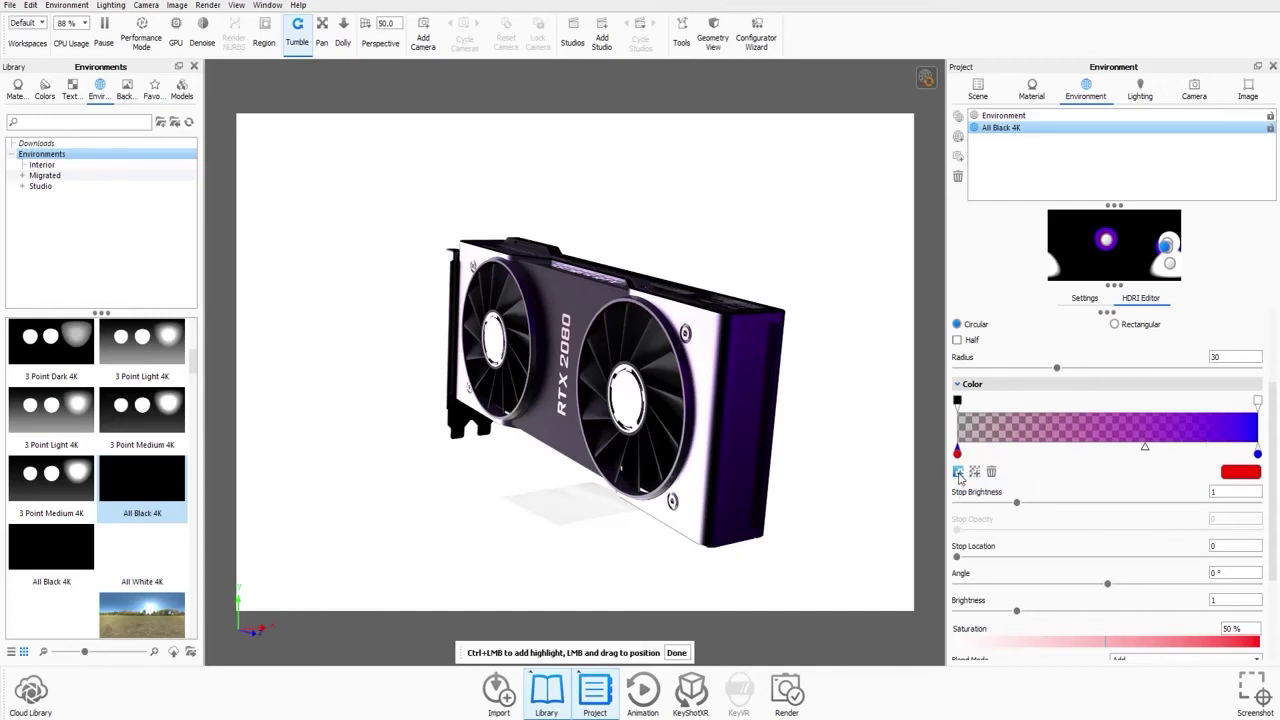
- Add a brighter purple middle stop at 0.512, set gradient angle to 40.32°, and finish highlight placement
left_click(958, 472)
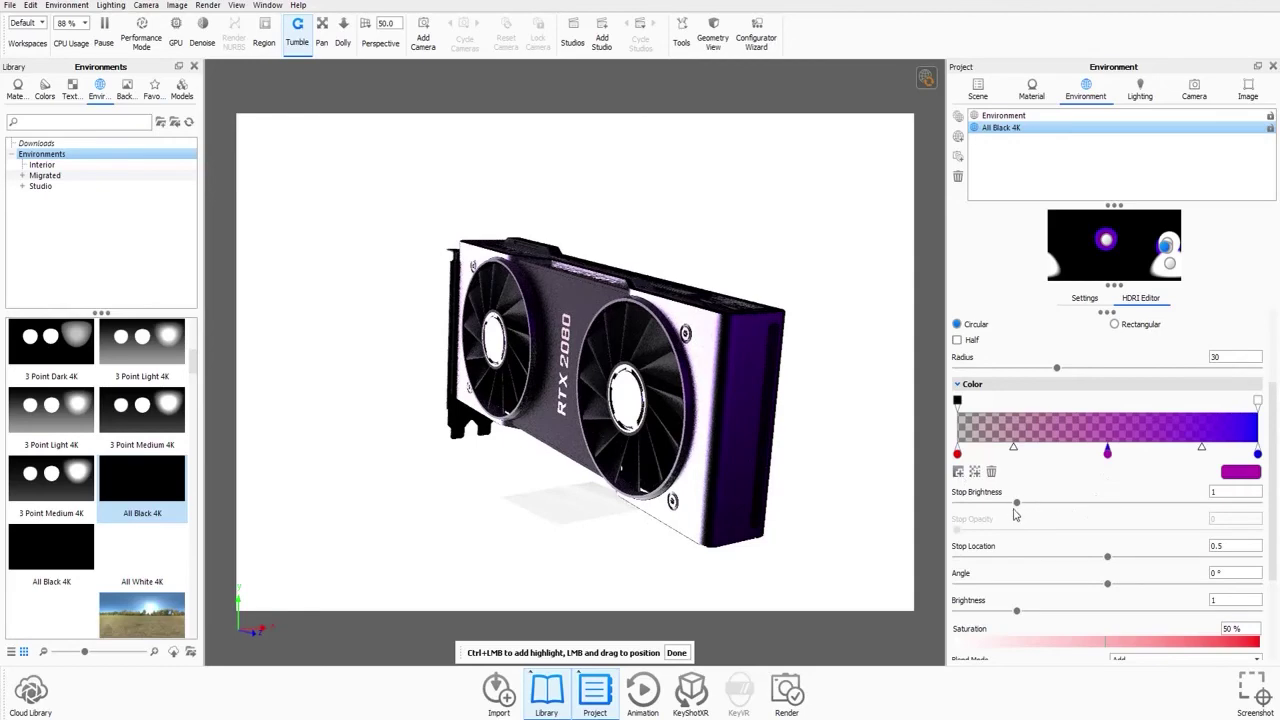
left_click_drag(1015, 508, 1028, 508)
left_click_drag(1107, 588, 1140, 586)
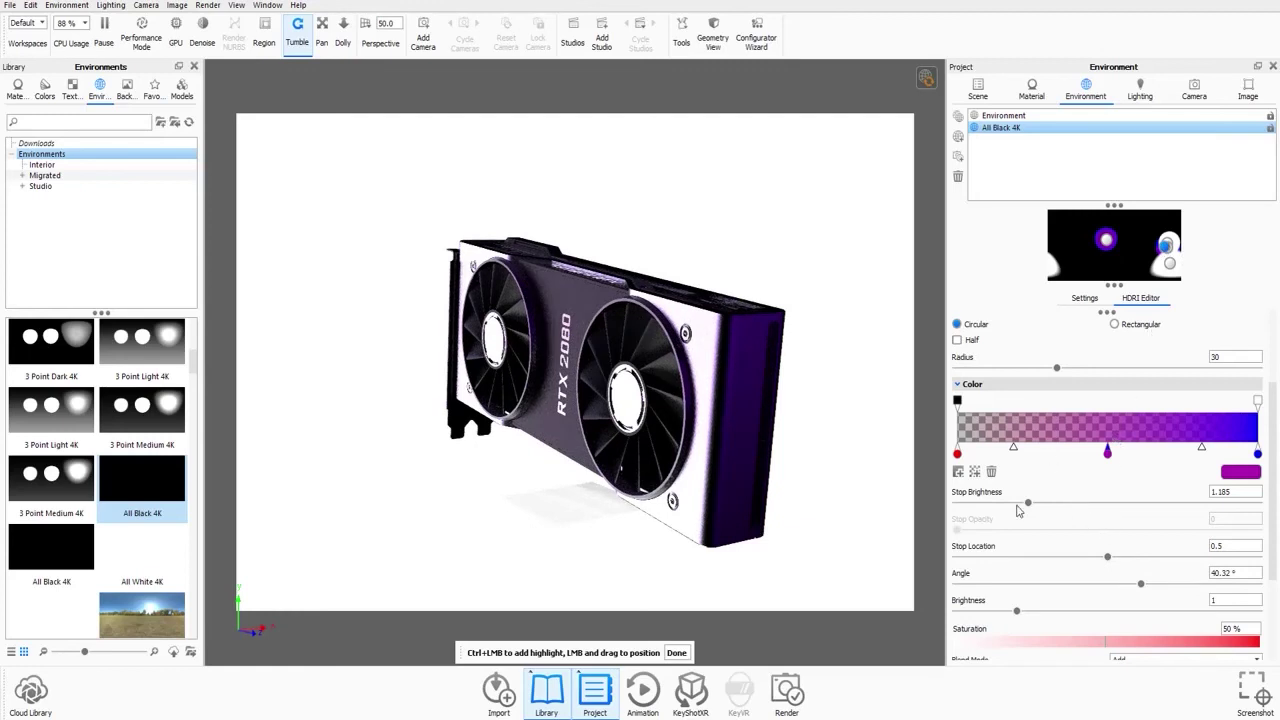
scroll(1014, 612, "down", 2)
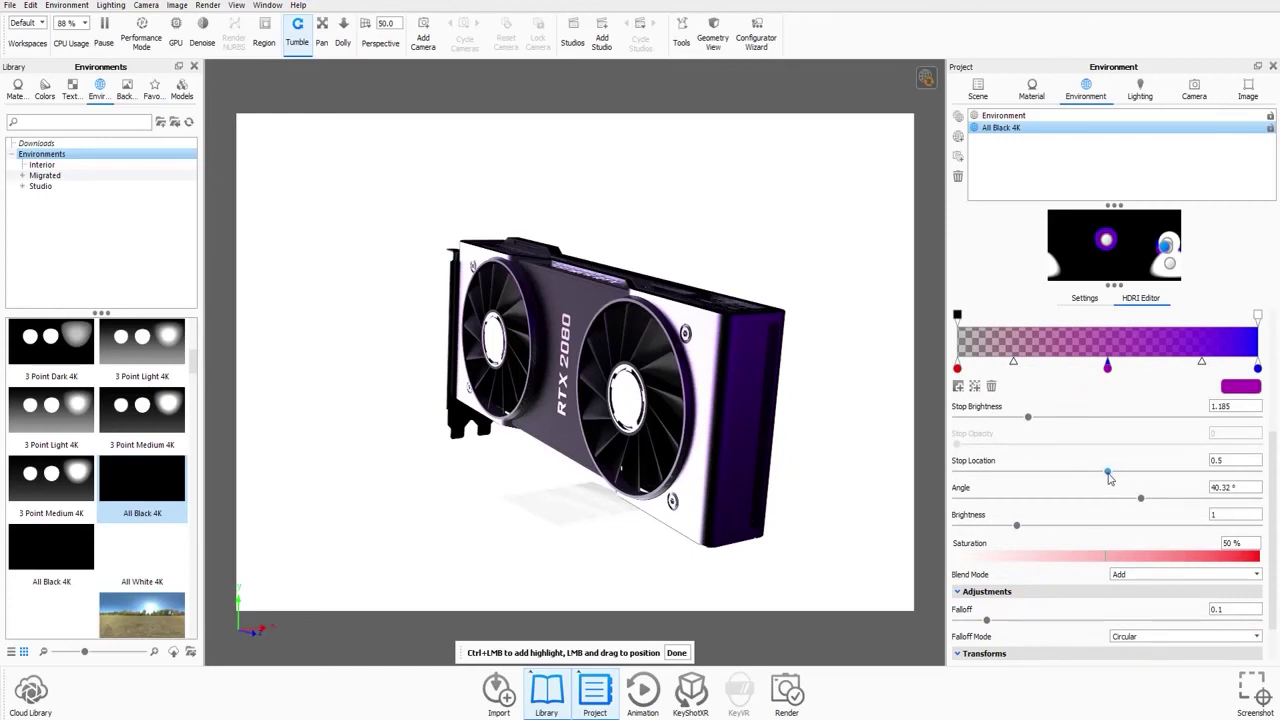
mouse_move(1108, 476)
left_mouse_down()
mouse_move(1069, 476)
mouse_move(1152, 476)
mouse_move(1110, 474)
left_mouse_up()
left_click(677, 653)
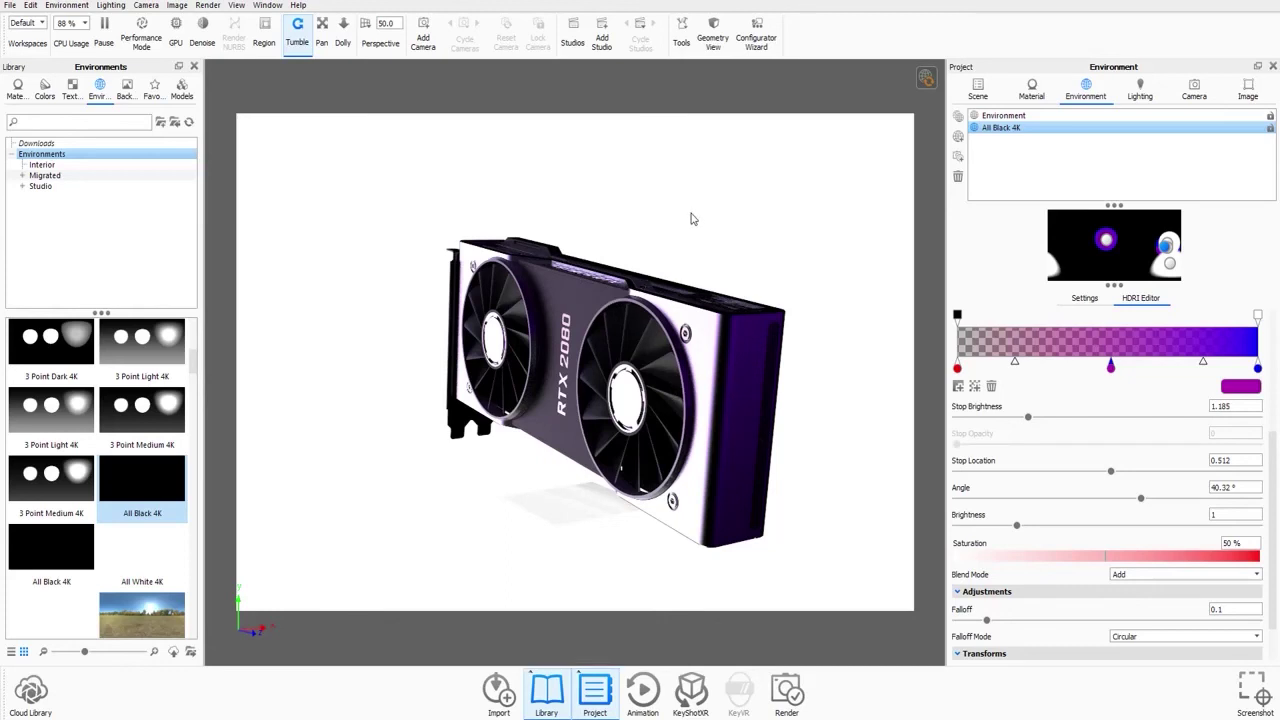